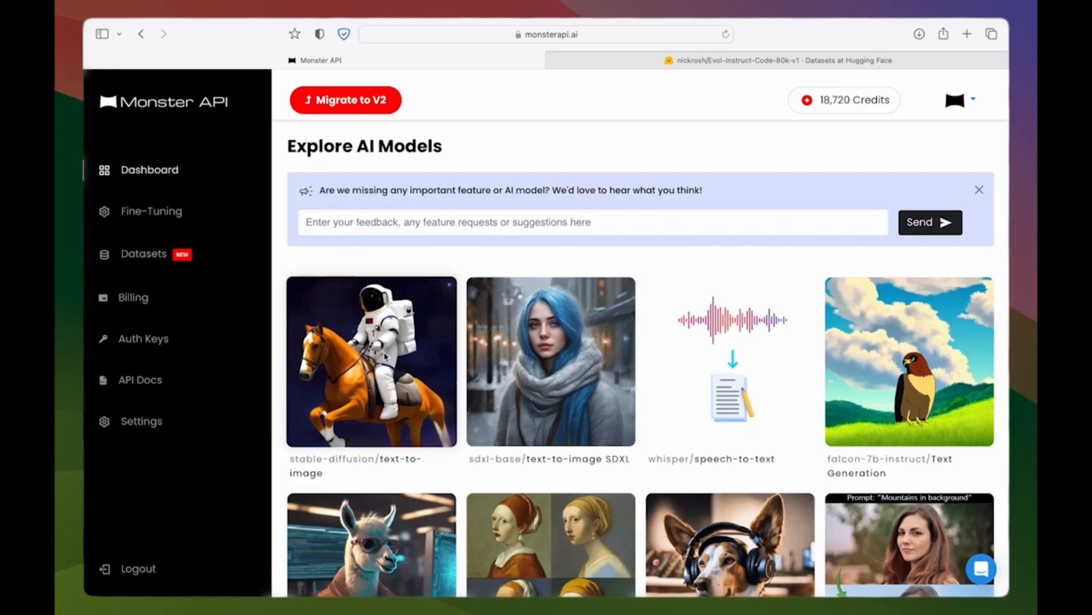
Step: Create a new fine-tuning job with codellama/CodeLlama-13b-hf as the base model and continue
{"action": "left_click", "coordinate": [163, 212]}
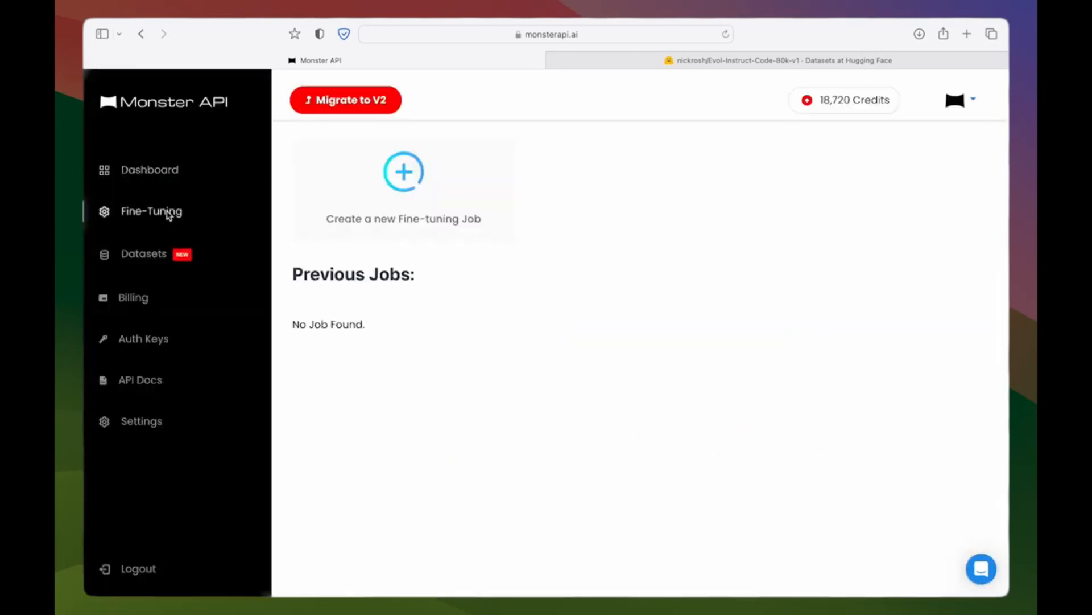
{"action": "left_click", "coordinate": [396, 192]}
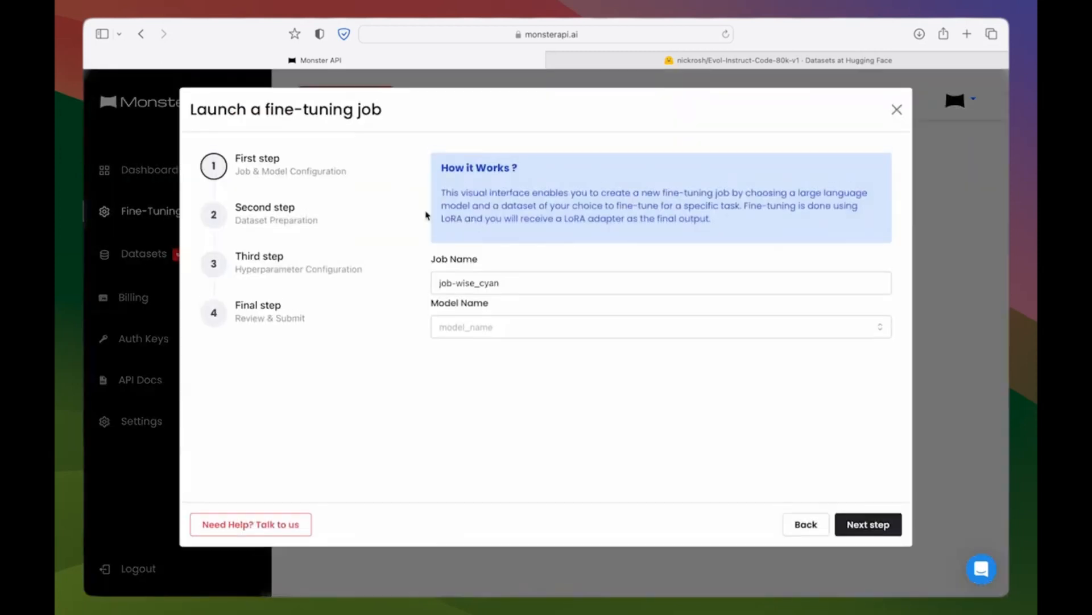
{"action": "left_click", "coordinate": [497, 333]}
{"action": "left_click", "coordinate": [515, 365]}
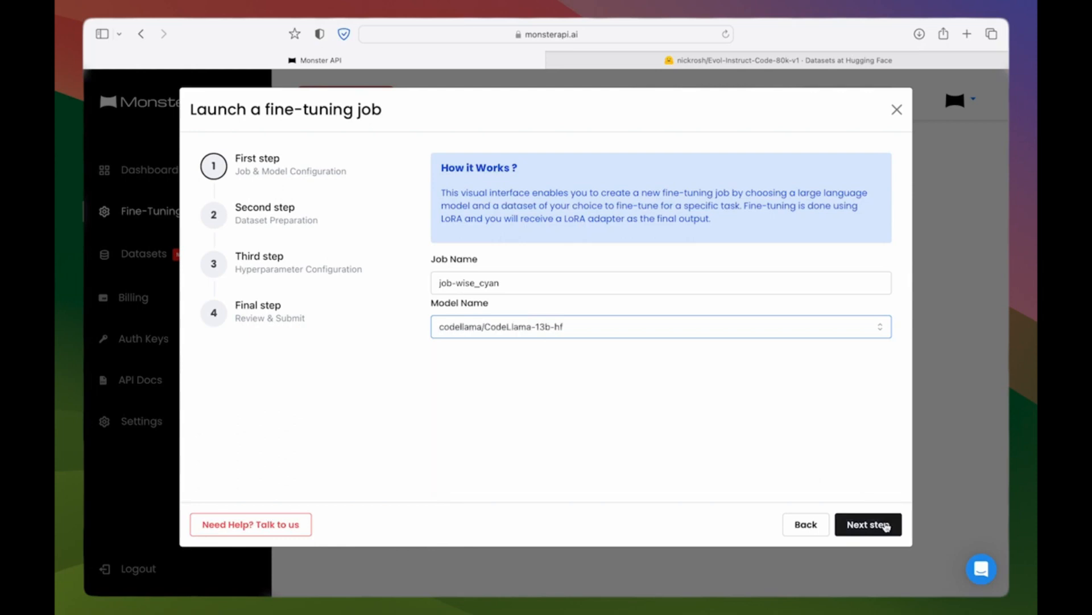
{"action": "left_click", "coordinate": [886, 524]}
Step: Choose Instruction-Finetuning as the task and 'other' to supply a custom Hugging Face dataset
{"action": "left_click", "coordinate": [583, 190]}
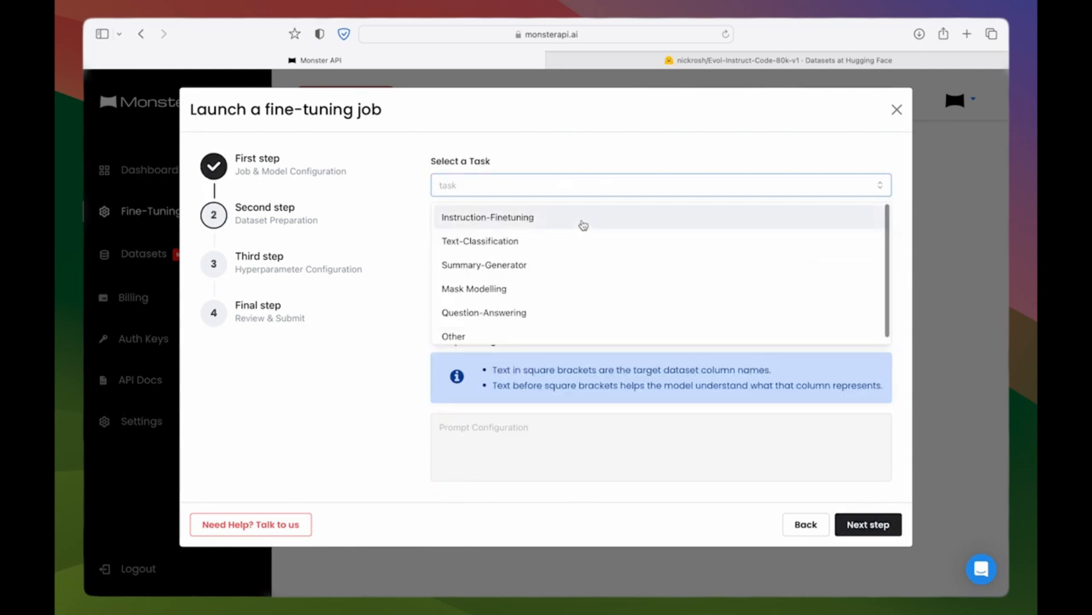
{"action": "left_click", "coordinate": [582, 227]}
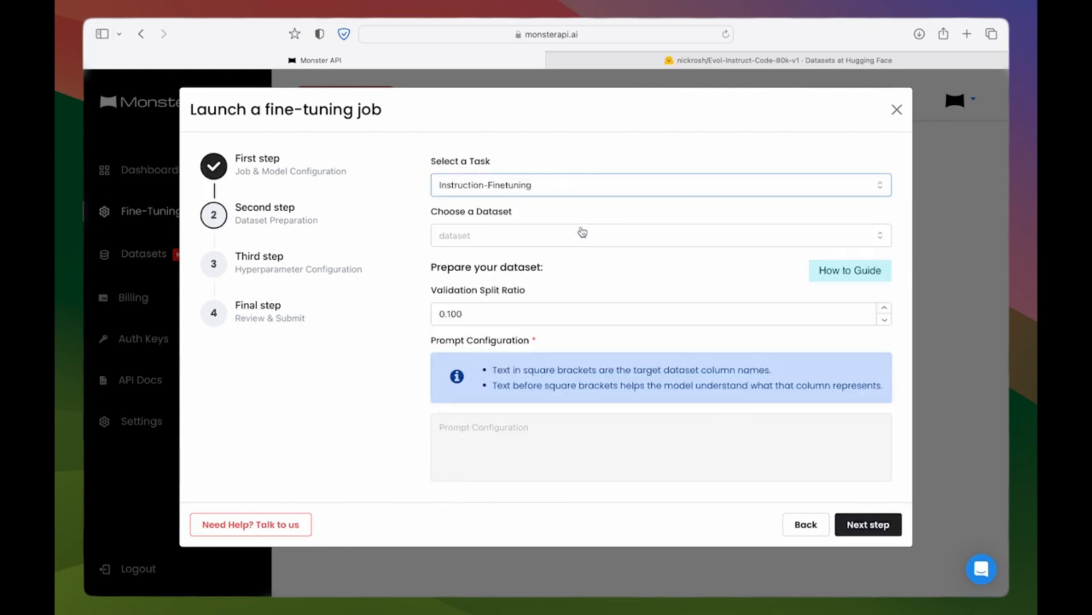
{"action": "left_click", "coordinate": [582, 232]}
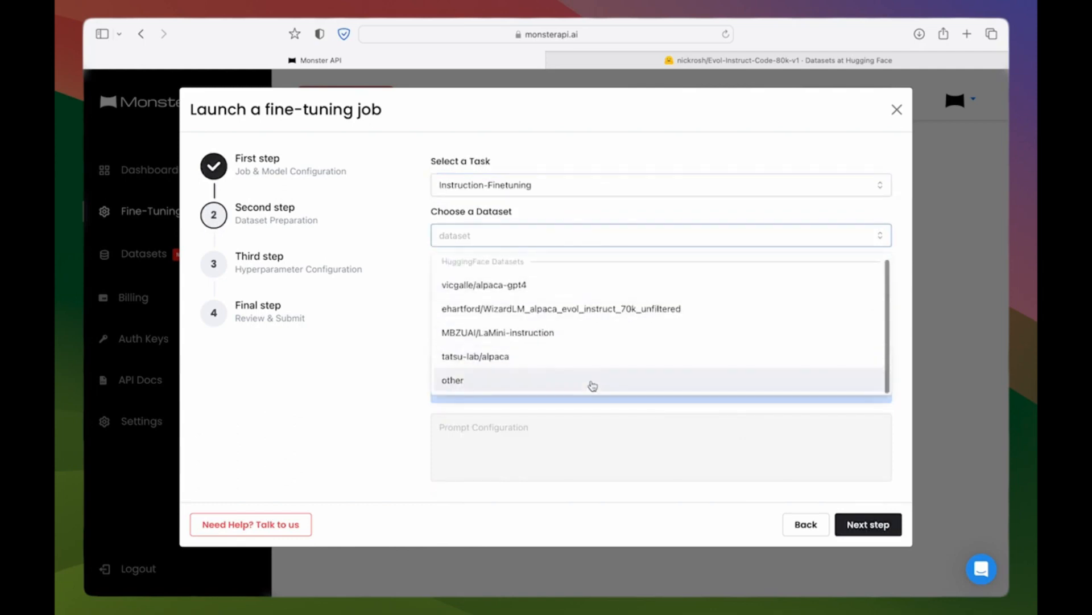
{"action": "left_click", "coordinate": [592, 384]}
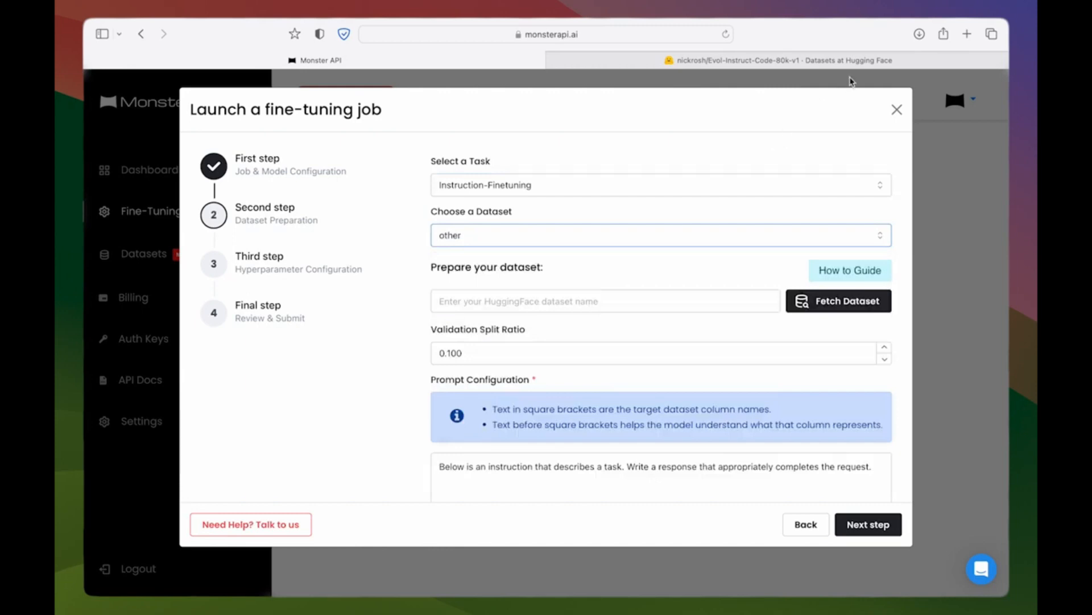
Step: Paste the Evol-Instruct-Code-80k-v1 dataset name from Hugging Face and fetch it
{"action": "left_click", "coordinate": [845, 60]}
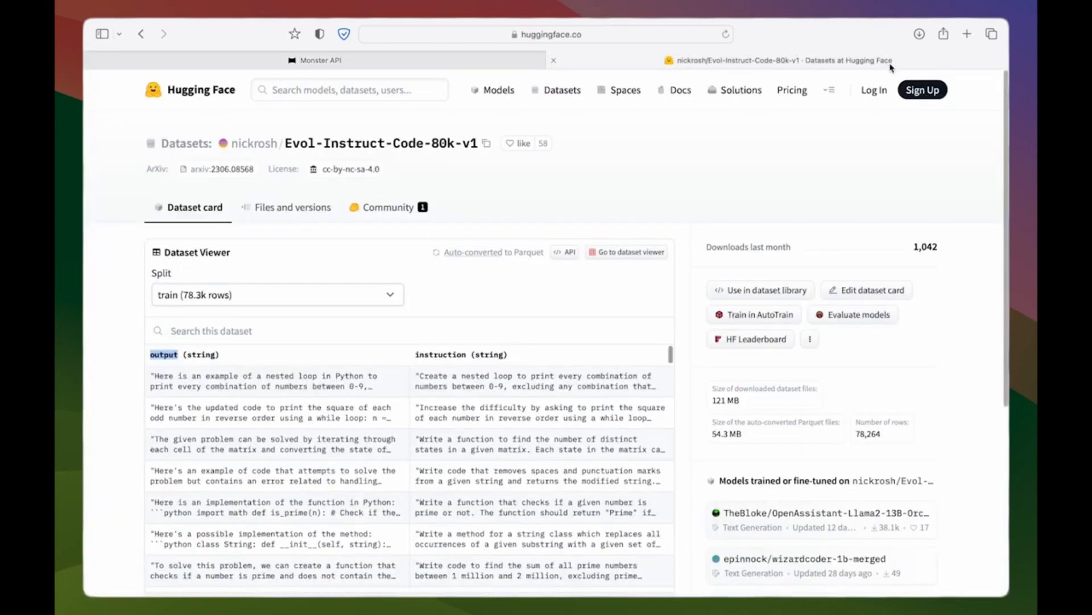
{"action": "left_click", "coordinate": [486, 143]}
{"action": "left_click", "coordinate": [502, 62]}
{"action": "left_click", "coordinate": [513, 299]}
{"action": "key", "text": "super+v"}
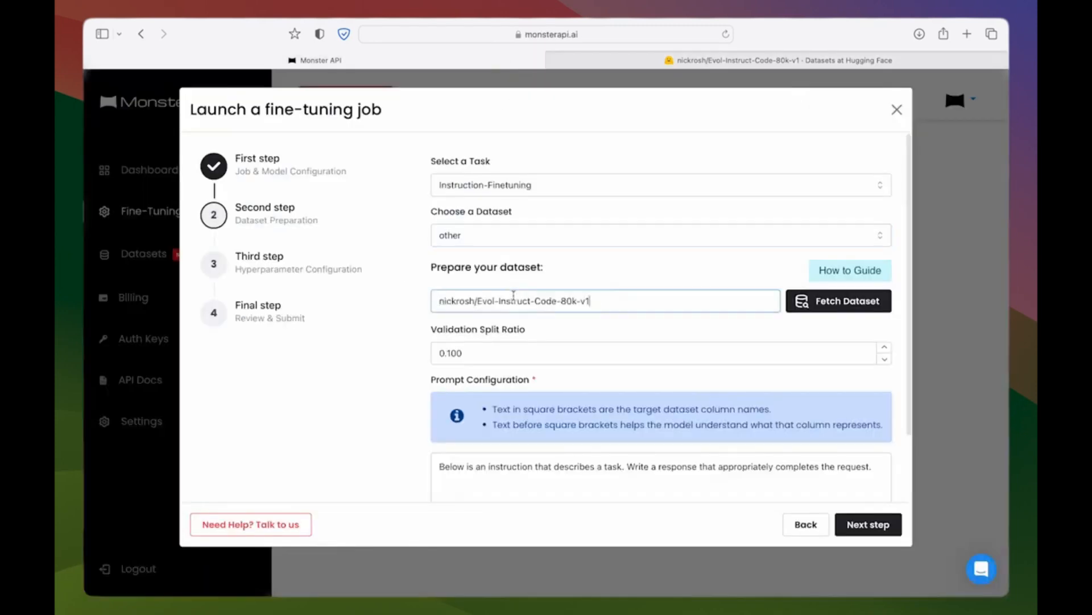
{"action": "left_click", "coordinate": [802, 300]}
{"action": "scroll", "coordinate": [813, 314], "scroll_direction": "down", "scroll_amount": 3}
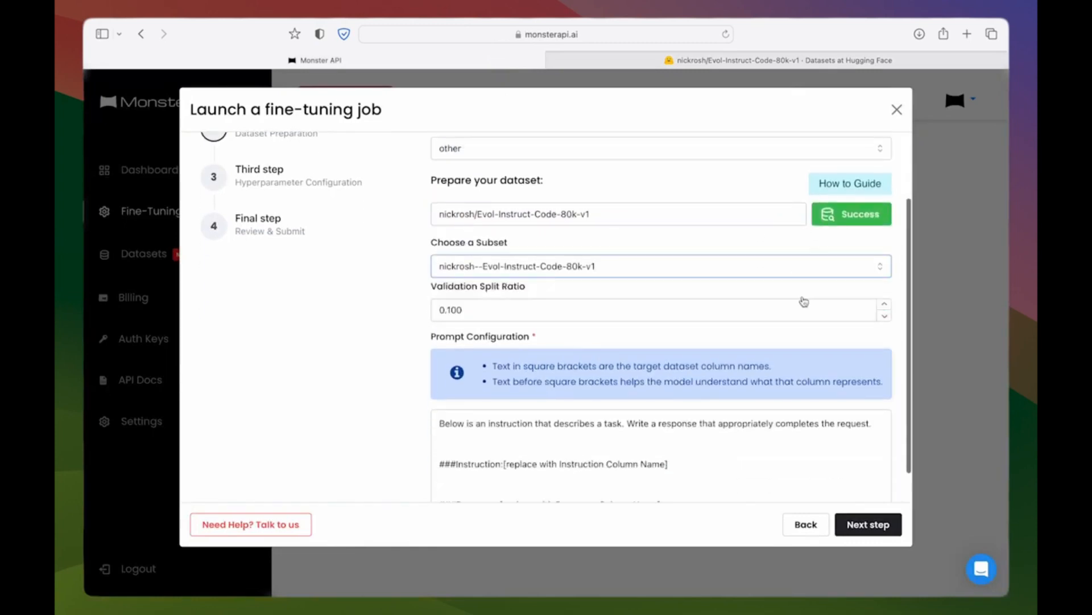
{"action": "scroll", "coordinate": [806, 302], "scroll_direction": "down", "scroll_amount": 2}
Step: Map the prompt template placeholders to the dataset's [instruction] and [output] columns
{"action": "key", "text": "ctrl+Tab"}
{"action": "double_click", "coordinate": [440, 354]}
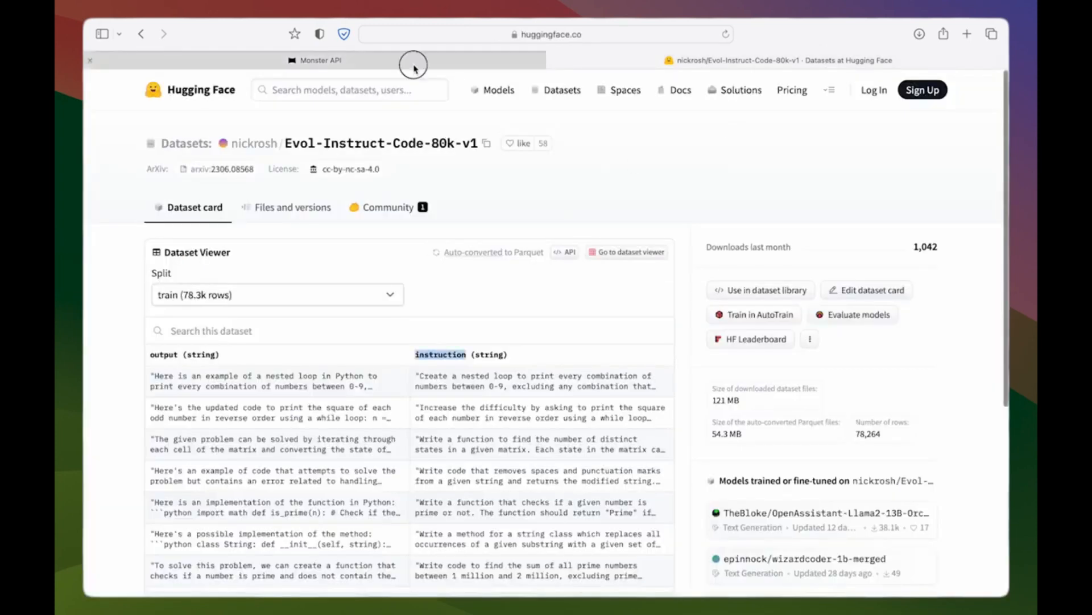
{"action": "left_click", "coordinate": [415, 61]}
{"action": "left_click_drag", "start_coordinate": [504, 427], "coordinate": [655, 426]}
{"action": "key", "text": "super+v"}
{"action": "key", "text": "ctrl+Tab"}
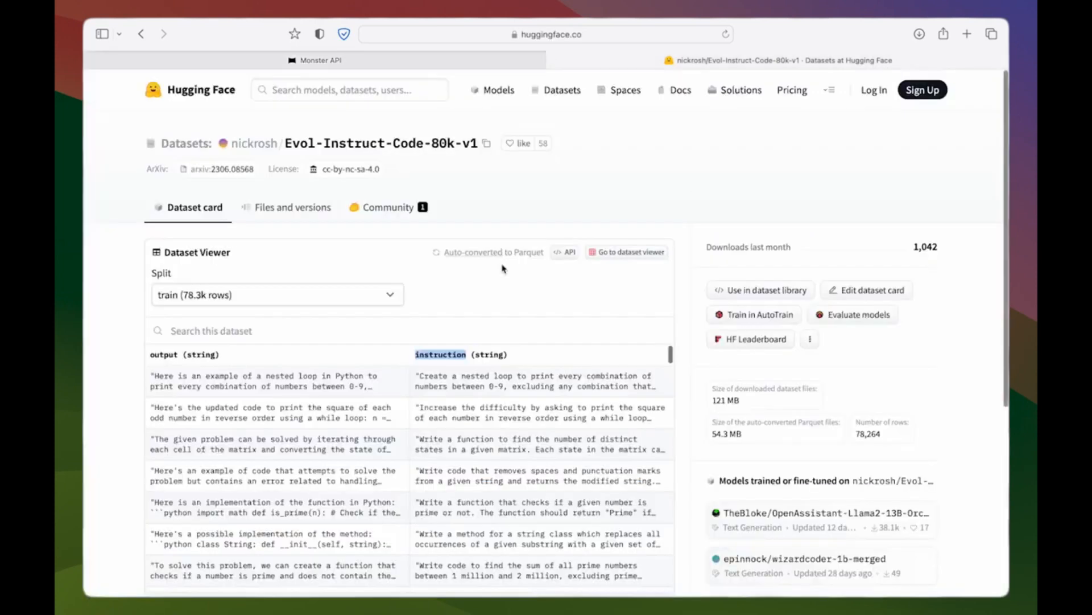
{"action": "double_click", "coordinate": [164, 354]}
{"action": "left_click", "coordinate": [327, 60]}
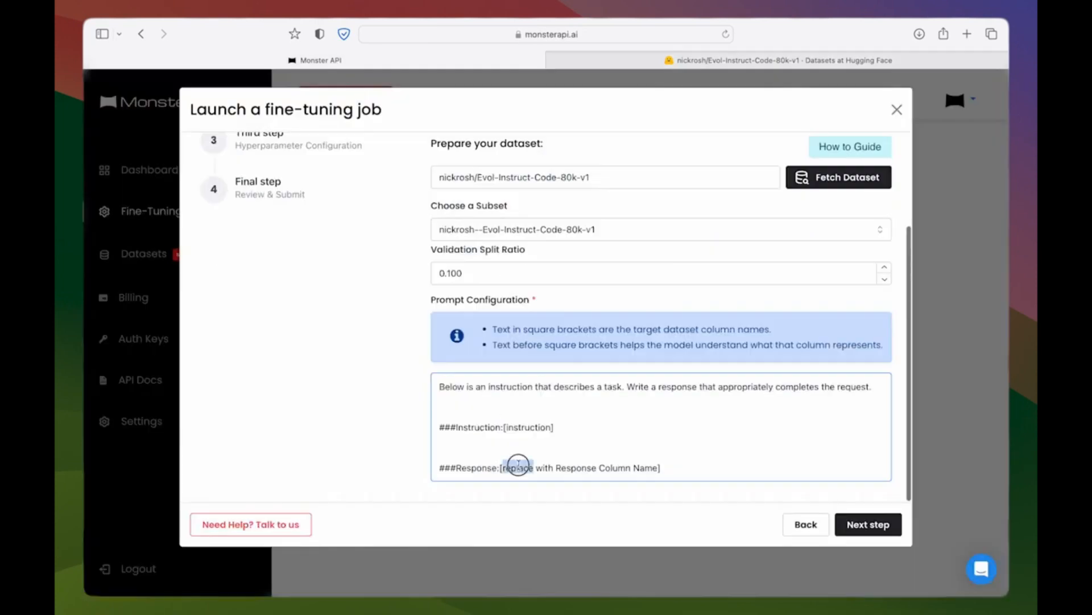
{"action": "left_click_drag", "start_coordinate": [504, 466], "coordinate": [660, 467]}
{"action": "key", "text": "super+v"}
Step: Keep the default hyperparameters, review the job summary and submit the job with Create Job
{"action": "left_click", "coordinate": [862, 523]}
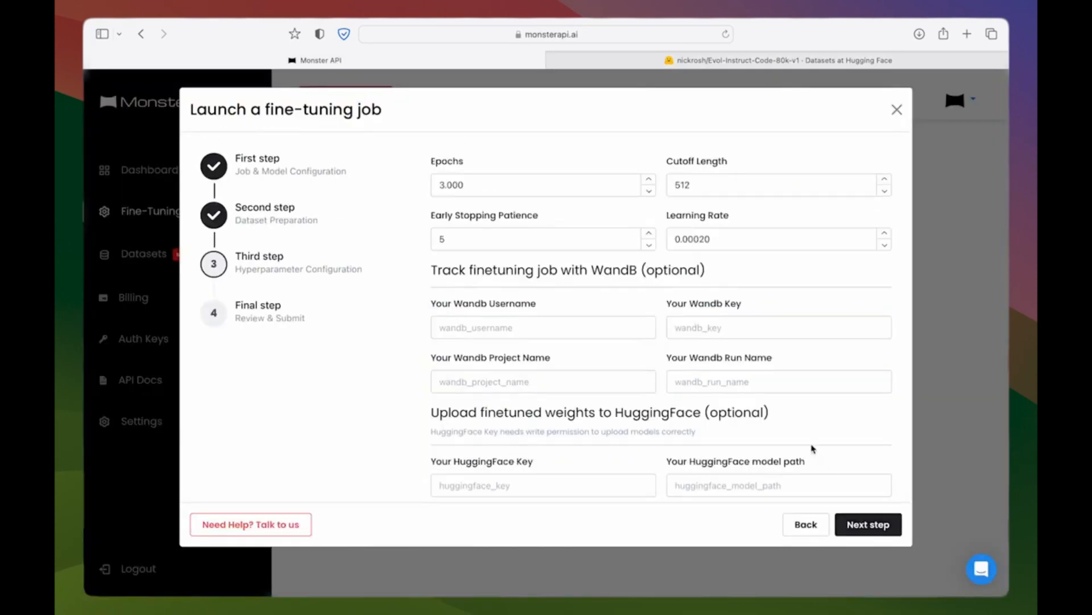
{"action": "scroll", "coordinate": [811, 447], "scroll_direction": "down", "scroll_amount": 3}
{"action": "left_click", "coordinate": [817, 469]}
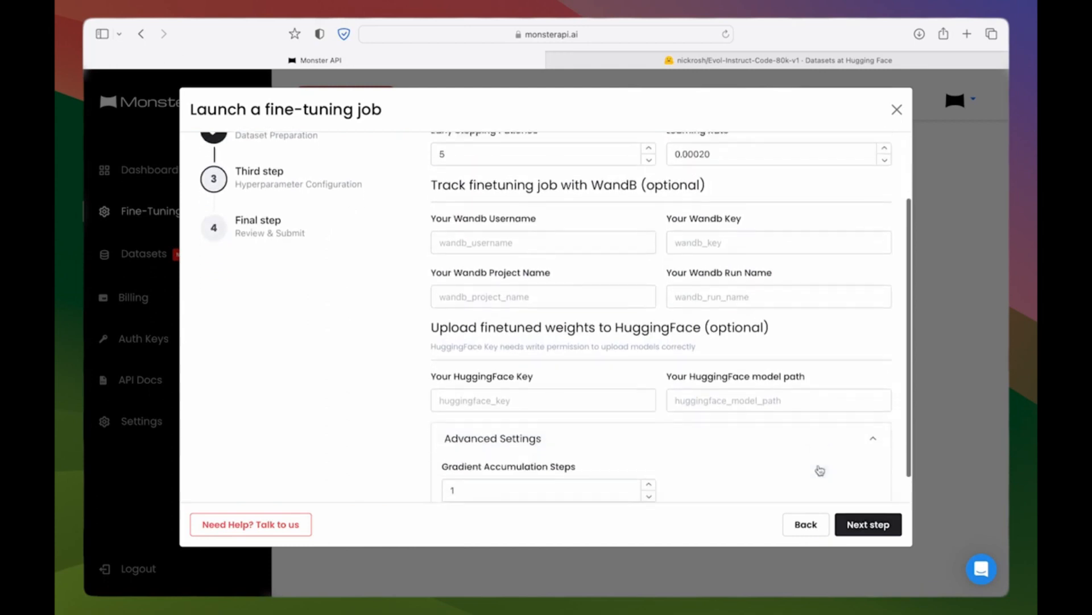
{"action": "scroll", "coordinate": [818, 470], "scroll_direction": "down", "scroll_amount": 1}
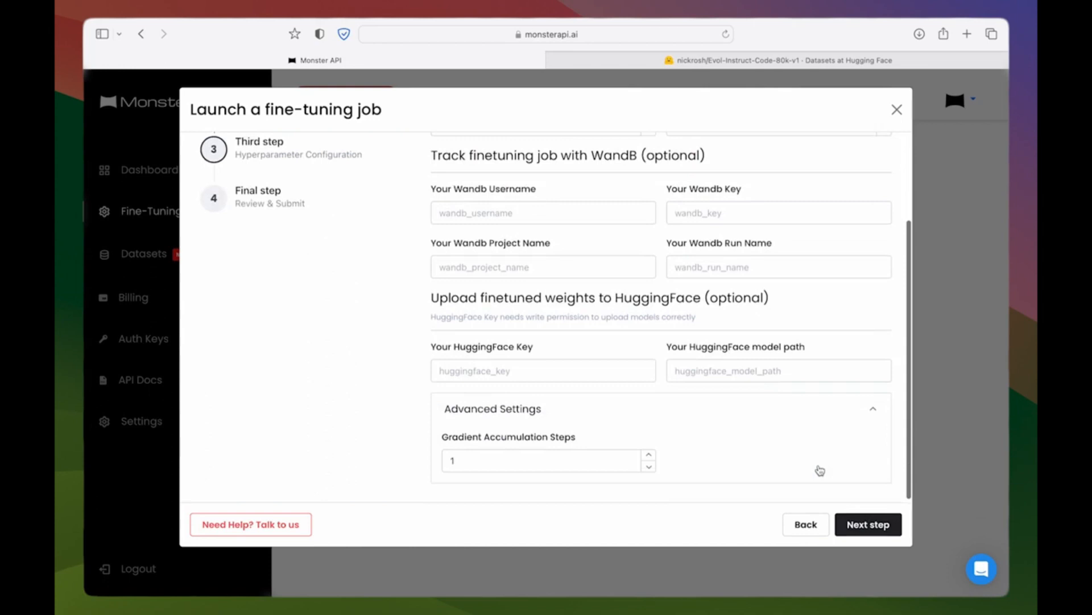
{"action": "left_click", "coordinate": [869, 524]}
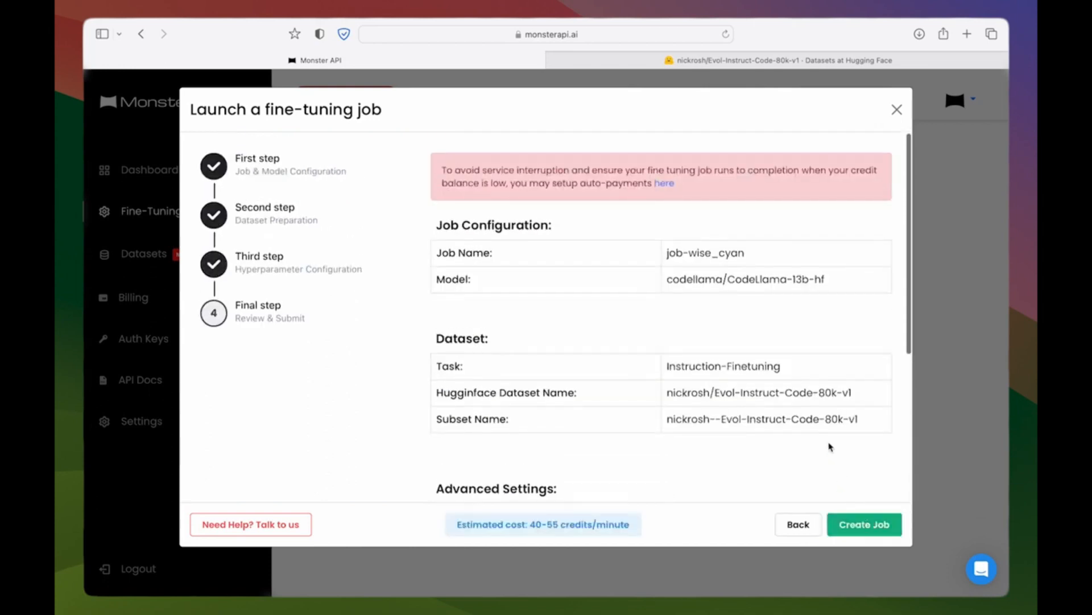
{"action": "scroll", "coordinate": [829, 447], "scroll_direction": "down", "scroll_amount": 3}
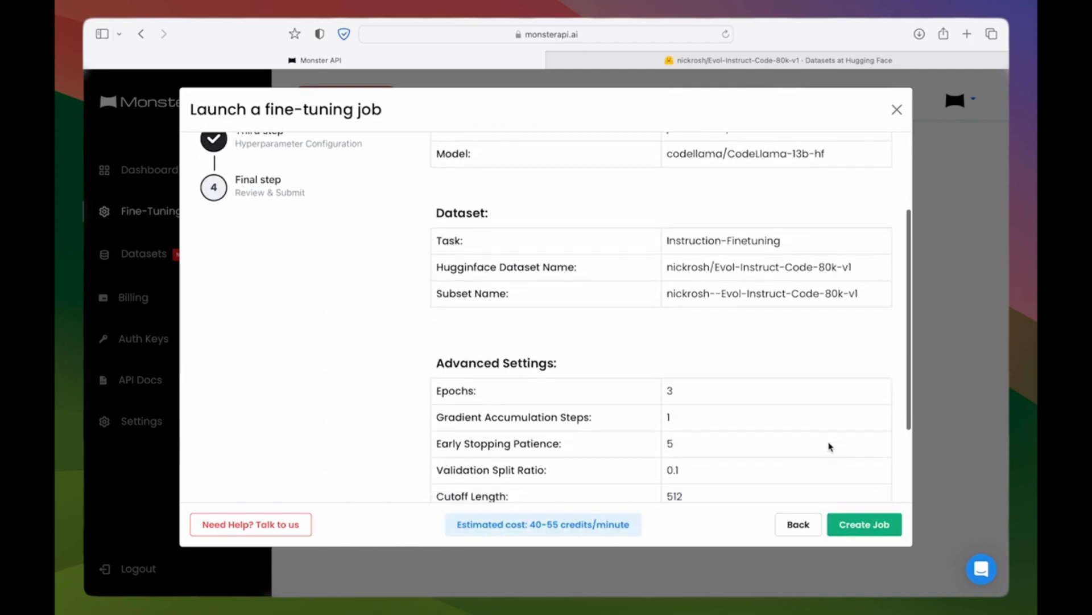
{"action": "scroll", "coordinate": [829, 447], "scroll_direction": "down", "scroll_amount": 3}
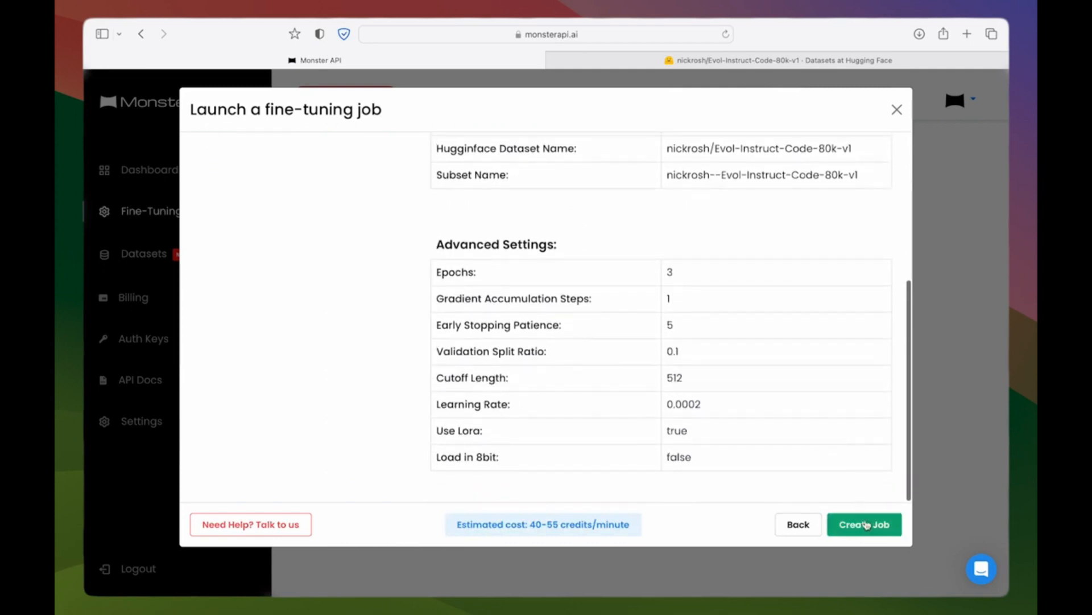
{"action": "left_click", "coordinate": [867, 524]}
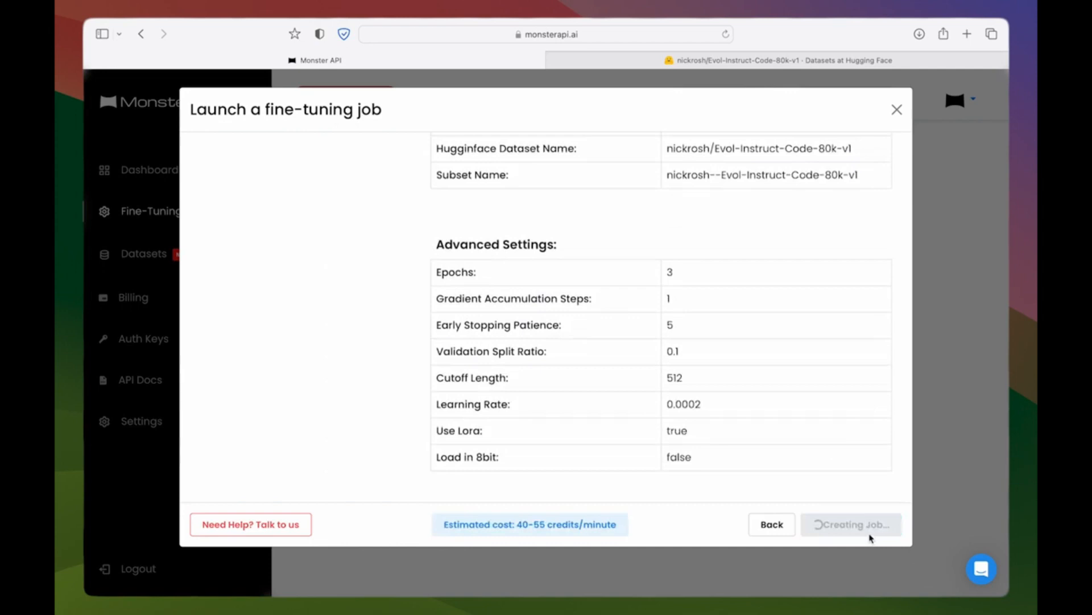